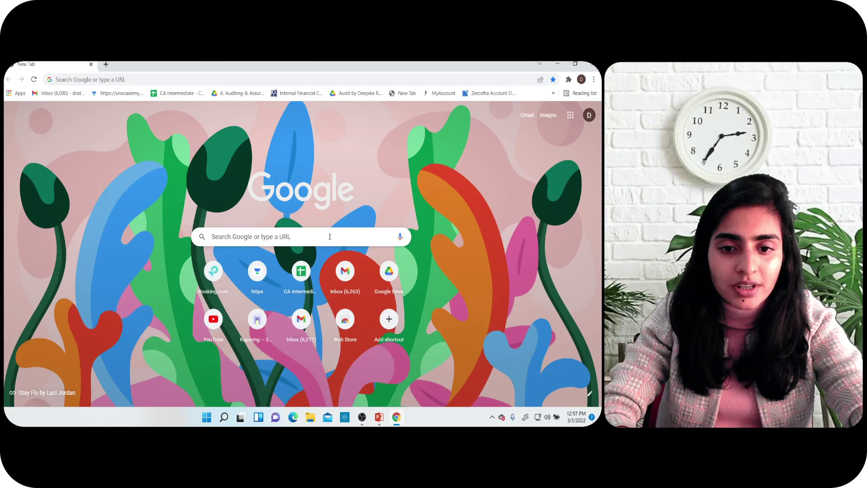
Search for 'rti online' and open the official rtionline.gov.in portal
left_click(330, 237)
key("Down")
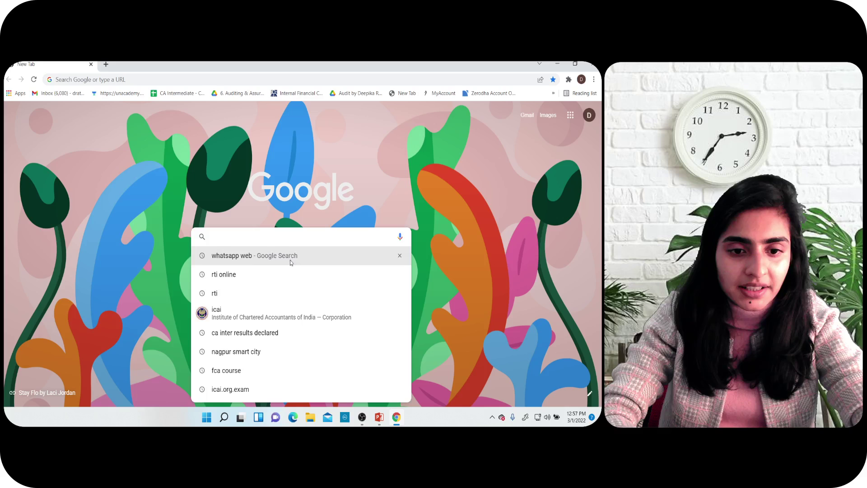
key("Down")
key("Return")
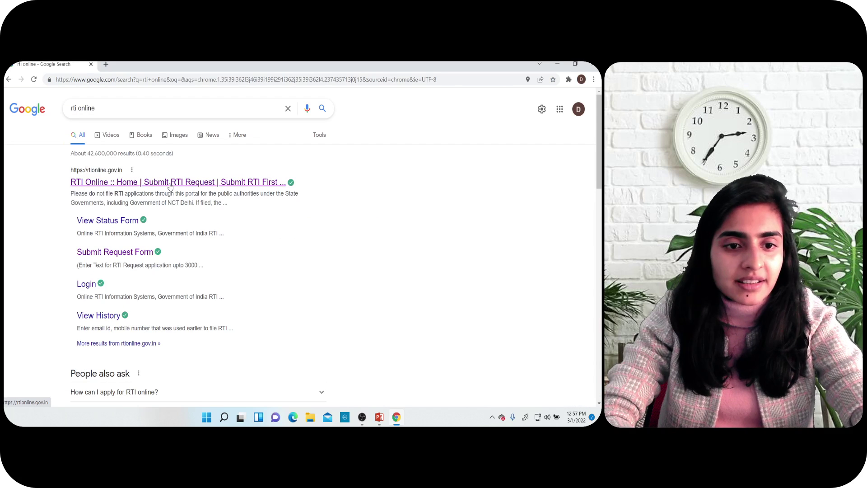
left_click(171, 185)
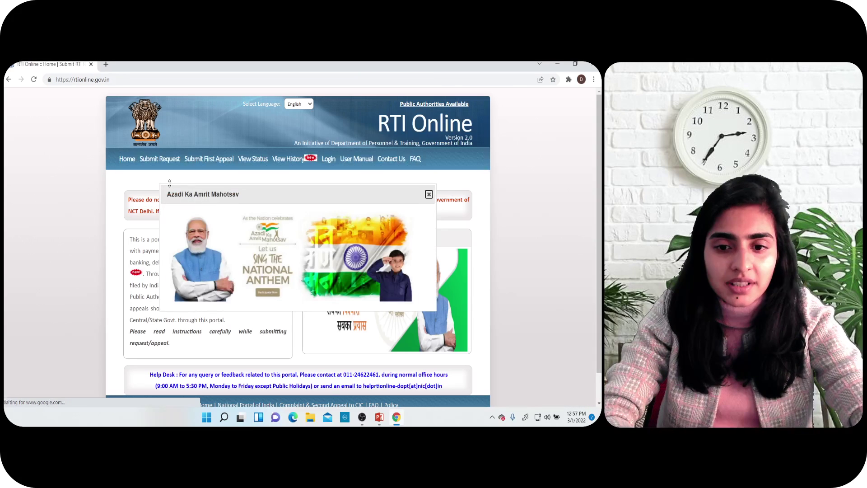
Dismiss the Azadi Ka Amrit Mahotsav popup, start a new request and accept the guidelines
left_click(428, 195)
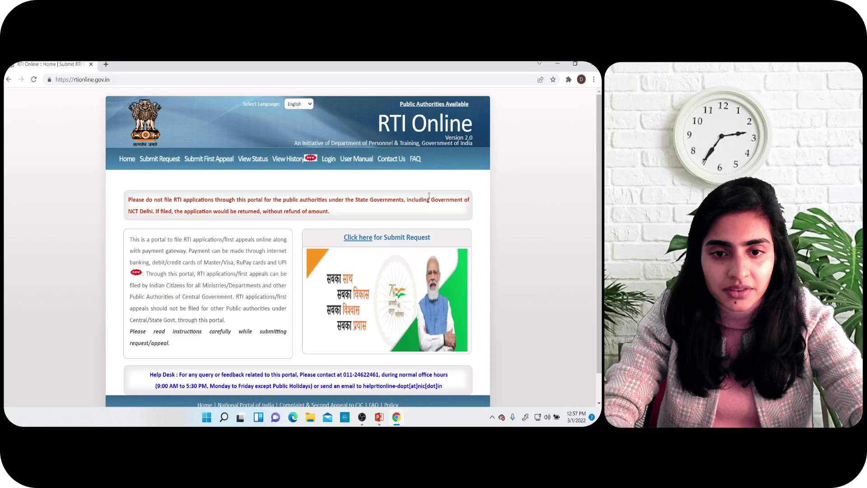
left_click(366, 238)
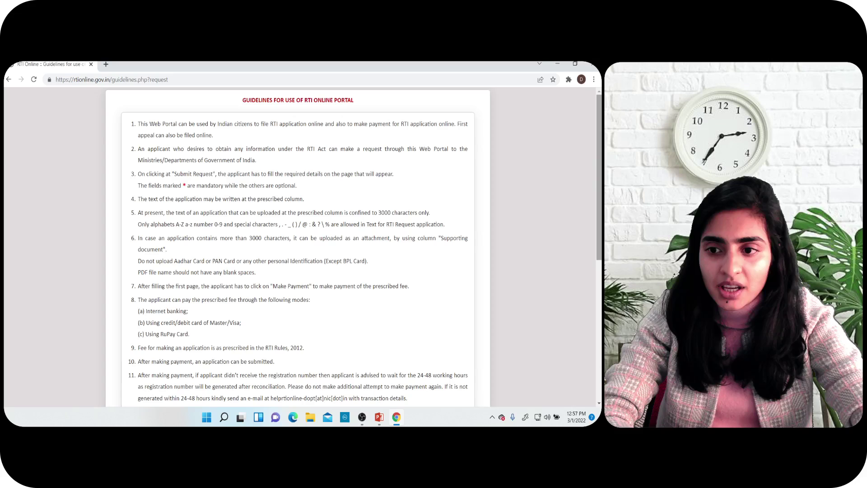
scroll(299, 244, "down", 5)
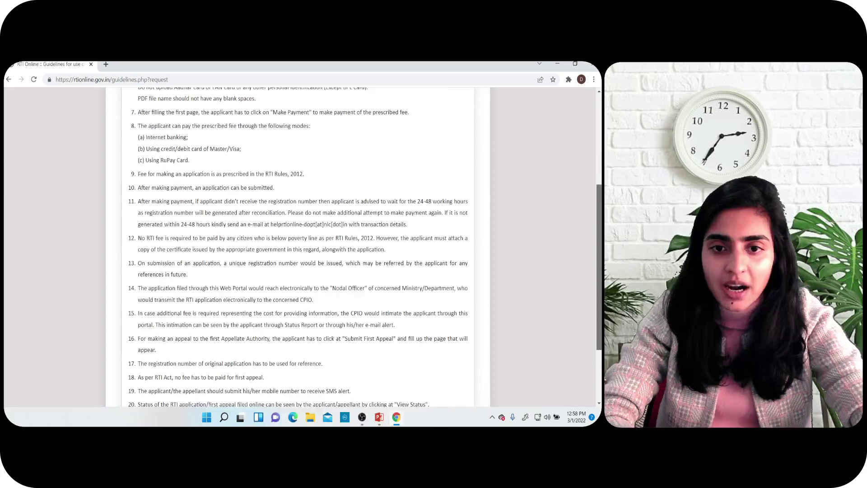
scroll(298, 244, "down", 5)
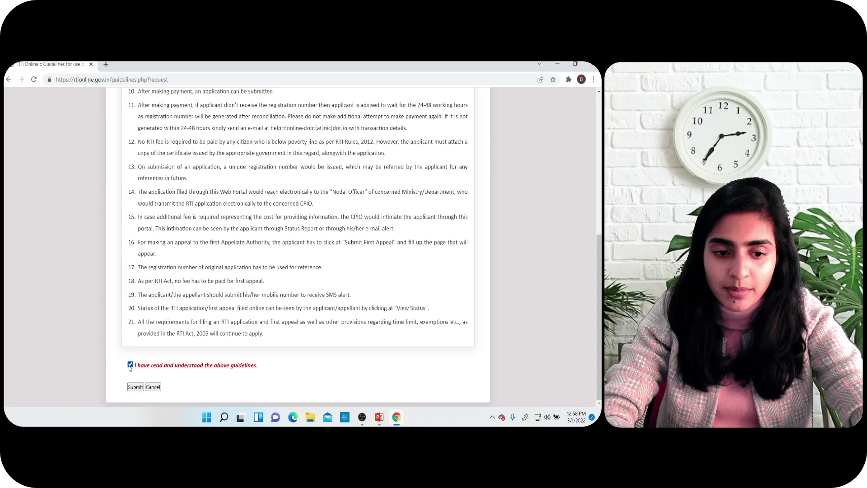
left_click(134, 386)
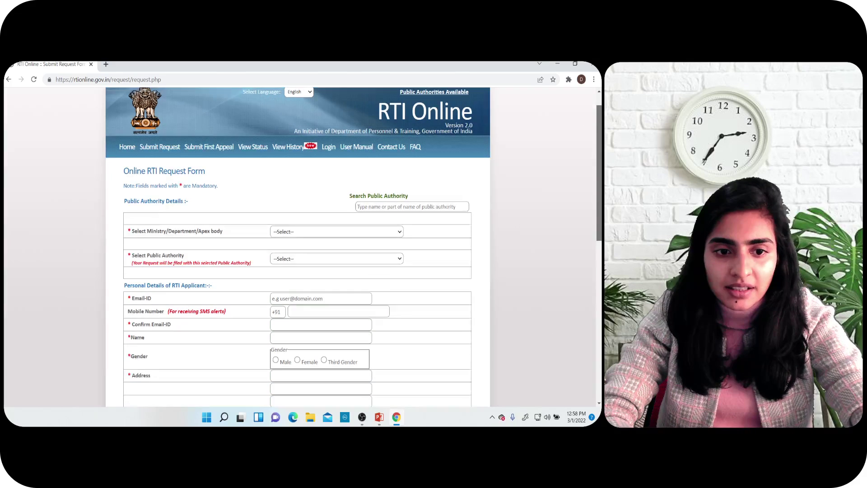
scroll(322, 207, "down", 1)
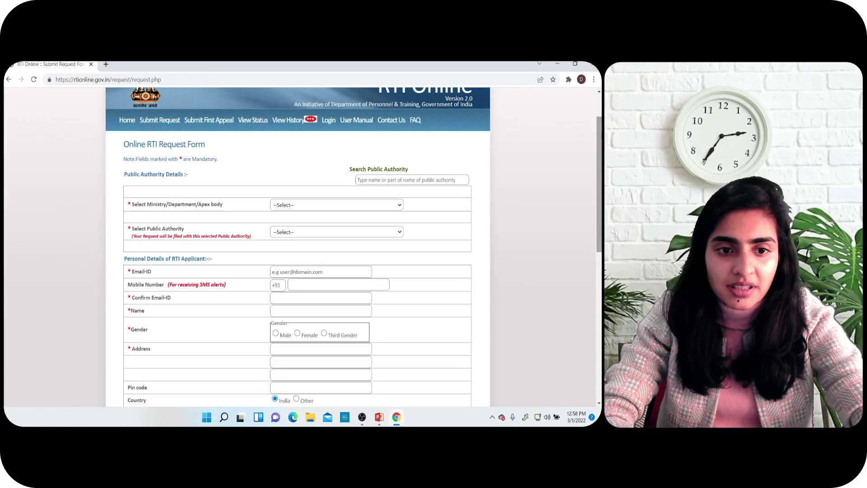
Select 'Ministry of Corporate Affairs' as the ministry
left_click(309, 206)
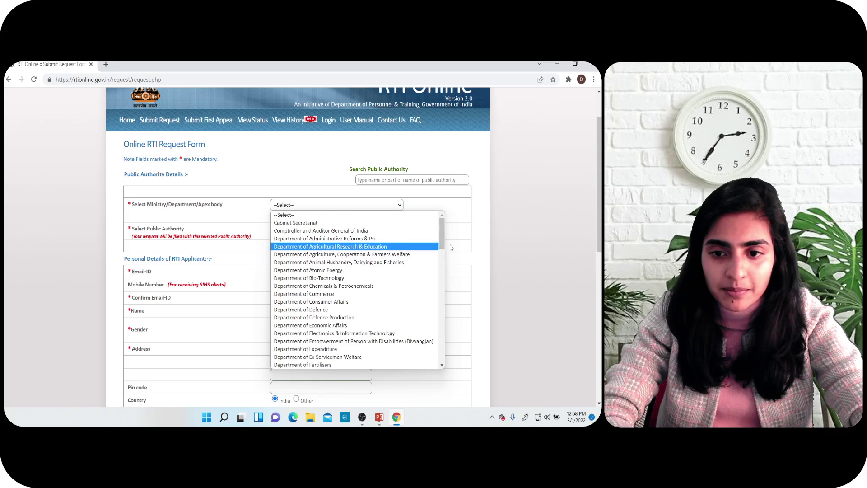
key("m")
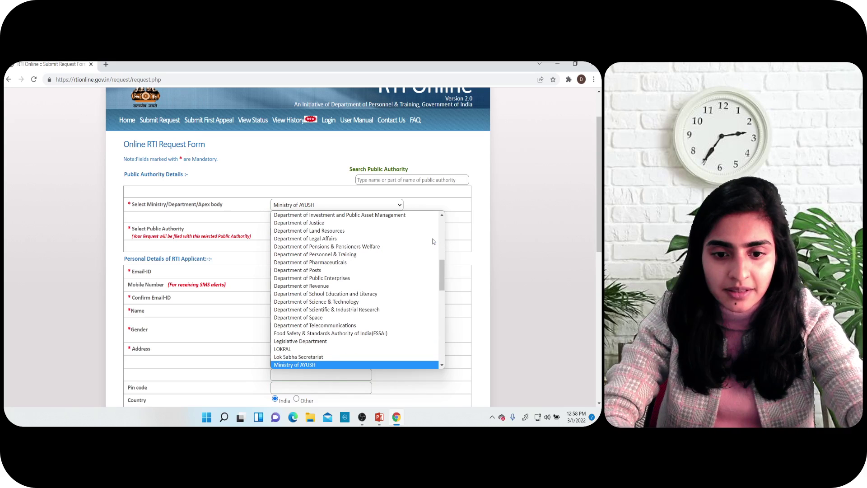
key("m")
key("m")
key("Down")
key("Down")
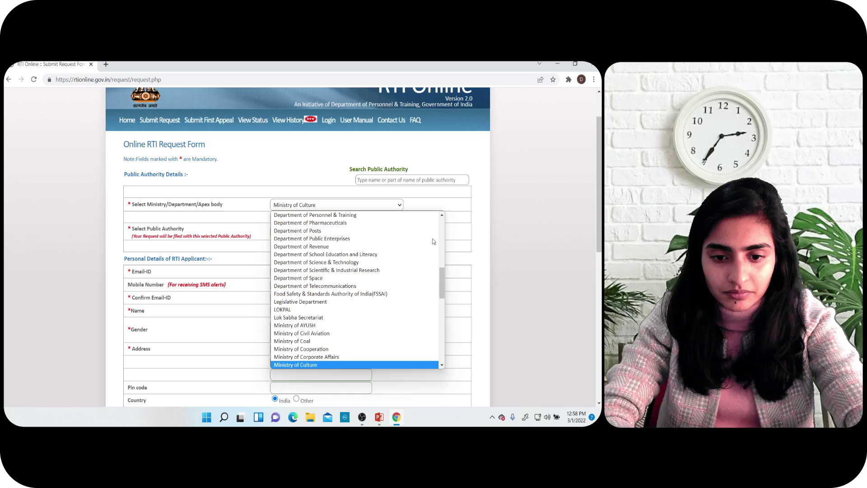
left_click(329, 357)
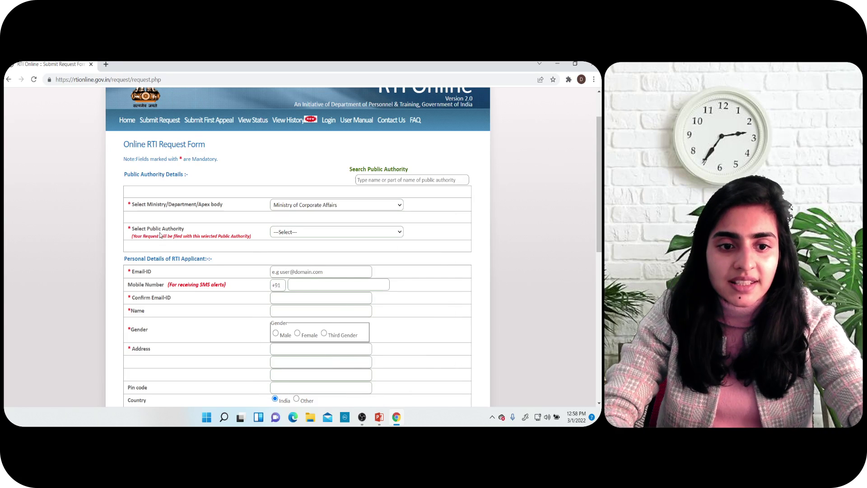
Choose 'The Institute of Chartered Accountants of India' as public authority and confirm
left_click(319, 231)
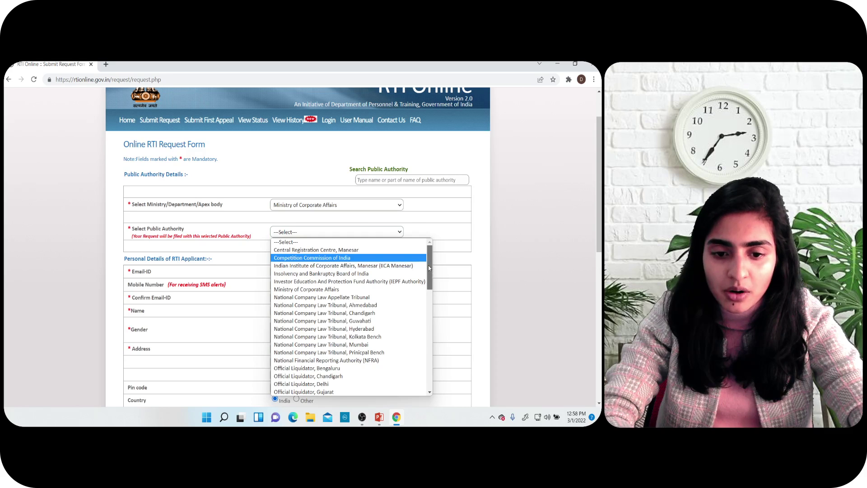
left_click_drag(430, 267, 431, 383)
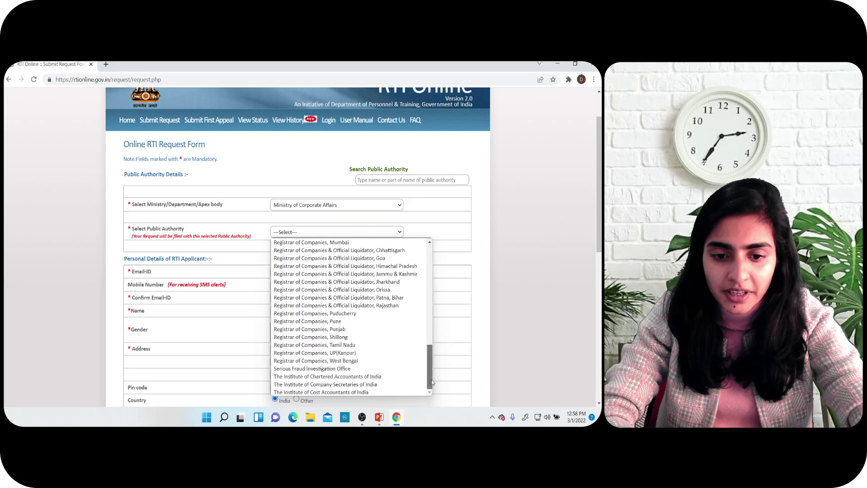
left_click(372, 377)
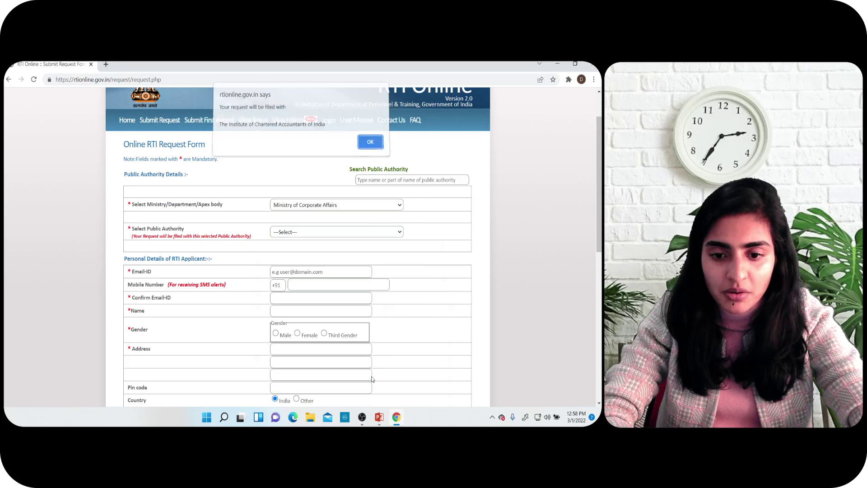
left_click(370, 145)
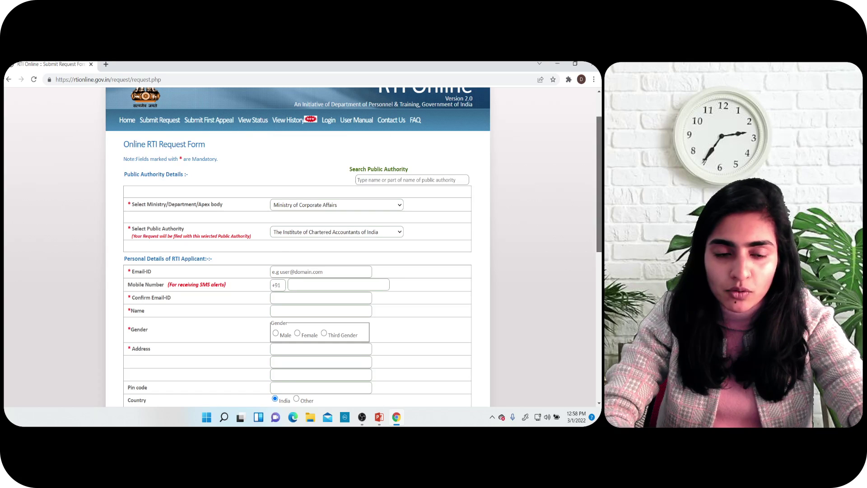
scroll(220, 185, "down", 3)
scroll(220, 185, "down", 1)
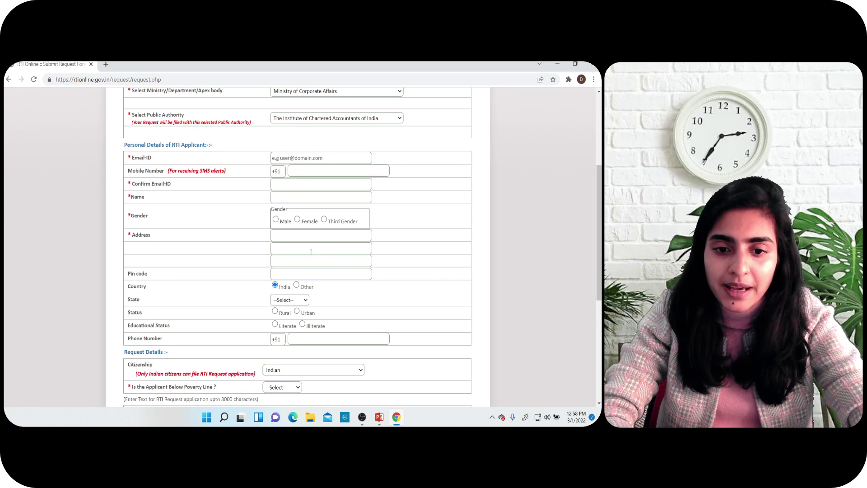
scroll(335, 256, "down", 5)
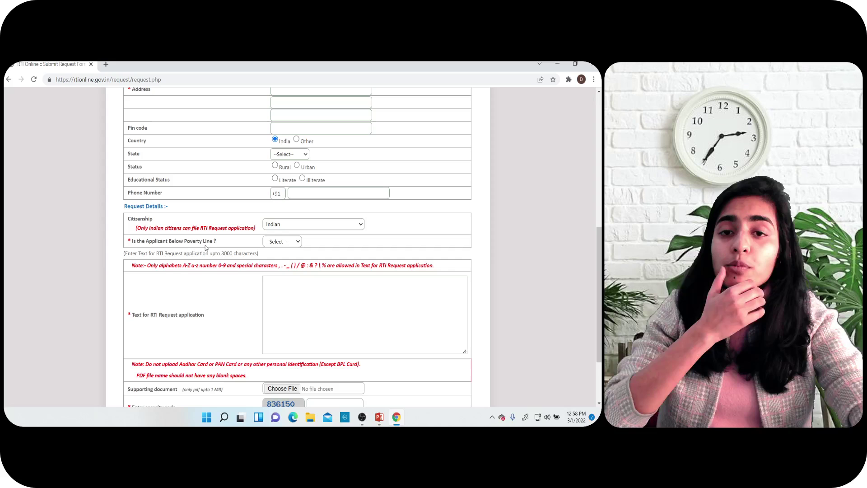
Scroll to Request Details, opening and closing the below poverty line choices unanswered
left_click(296, 241)
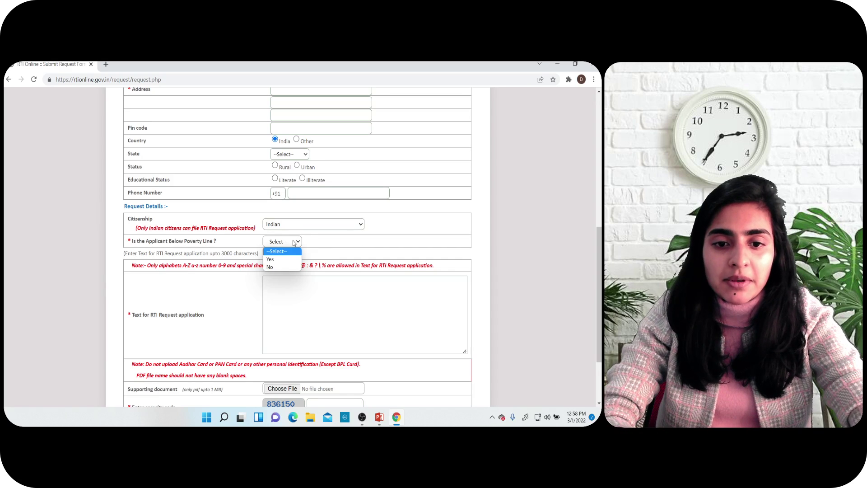
left_click(351, 241)
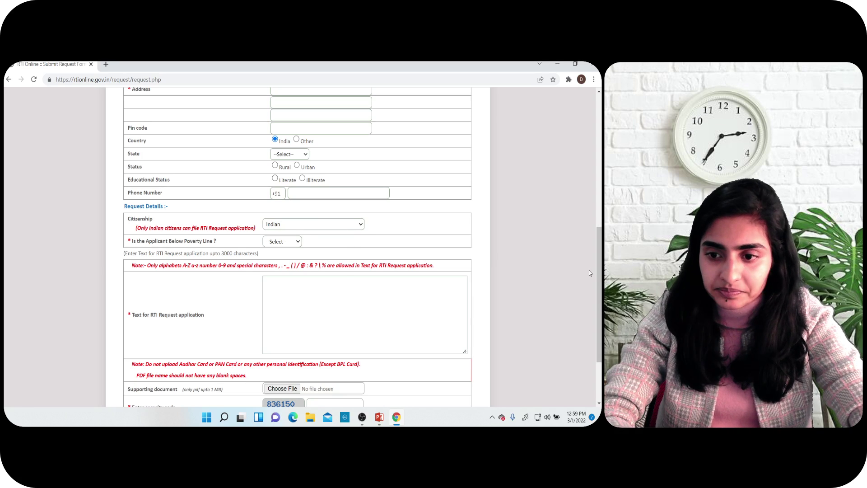
left_click_drag(596, 270, 596, 286)
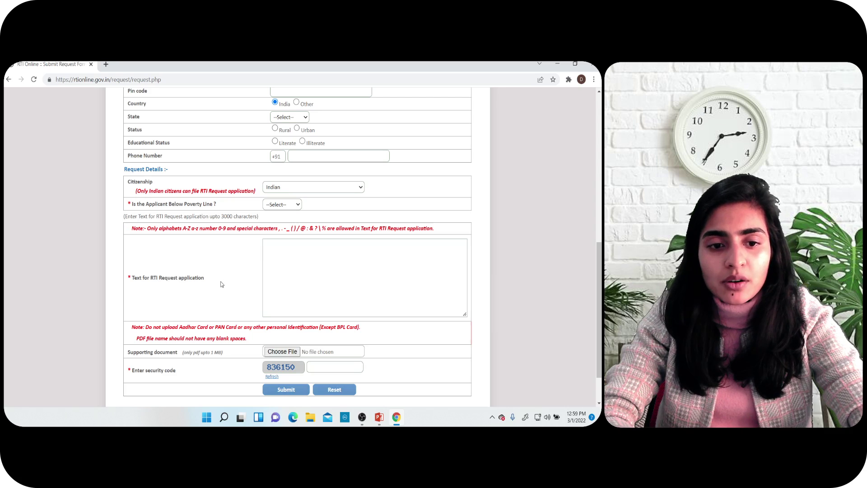
Type 'Dear Sir/Madam' and 'Application for certified copies for Dec 21 Attempt.' on separate lines
left_click(276, 264)
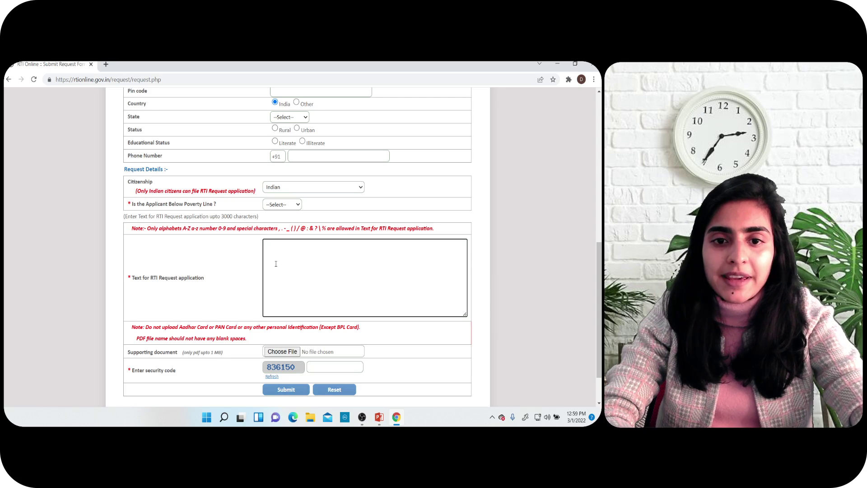
type("P")
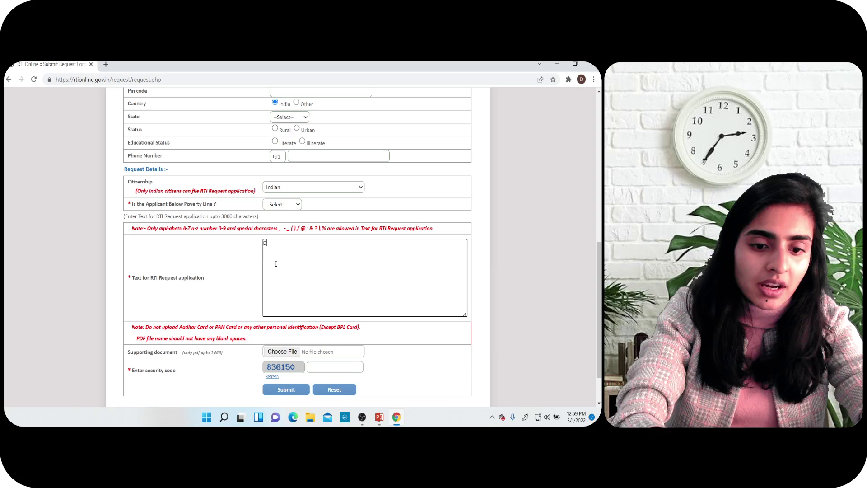
type("ear")
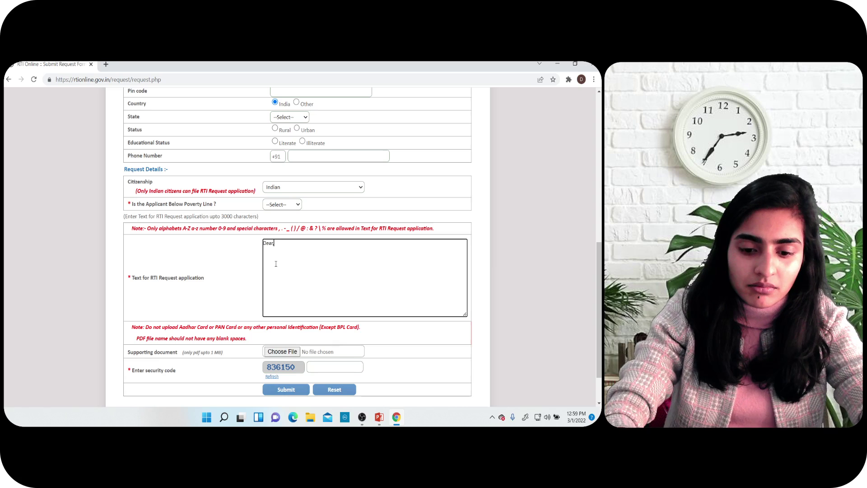
type(",")
key("Return")
type("Sir")
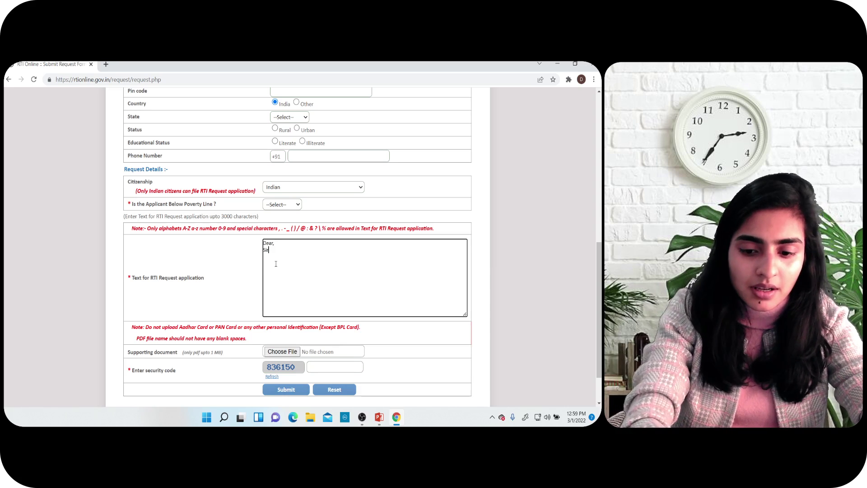
type("/M")
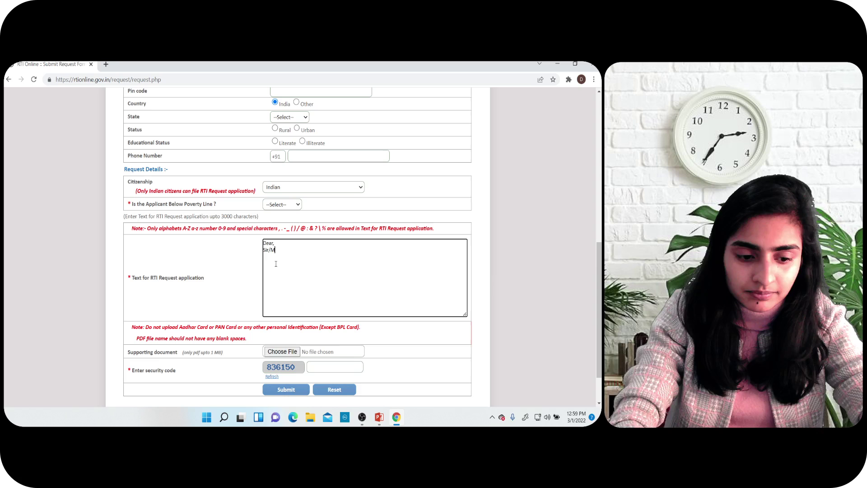
type("adam,")
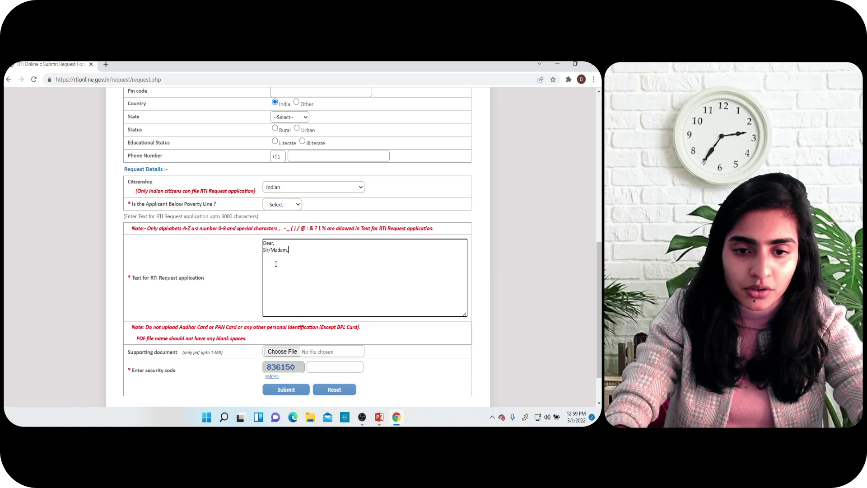
key("Return")
type("I")
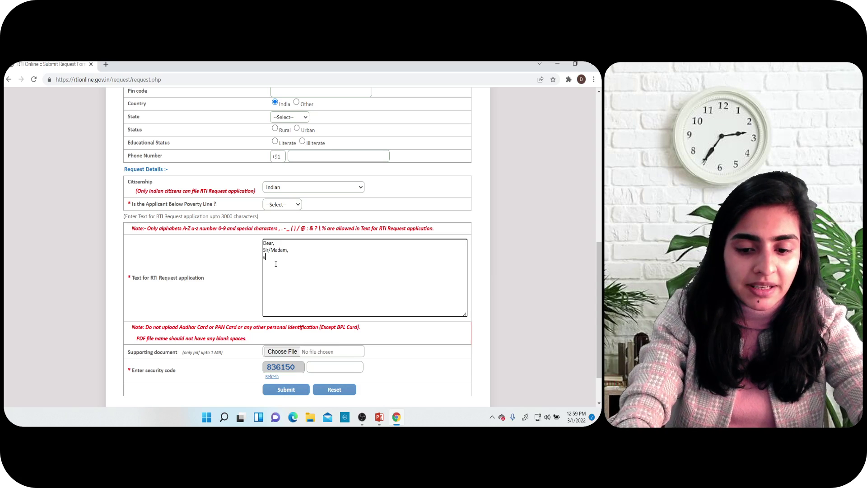
type("app")
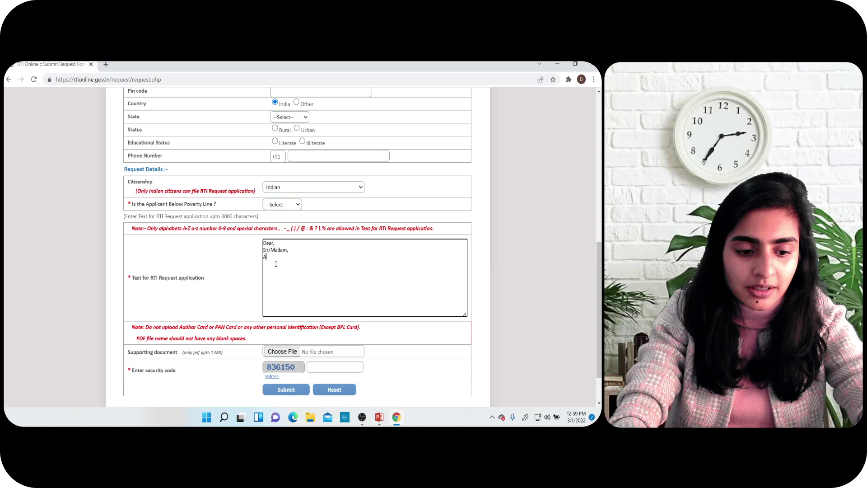
type("licatio")
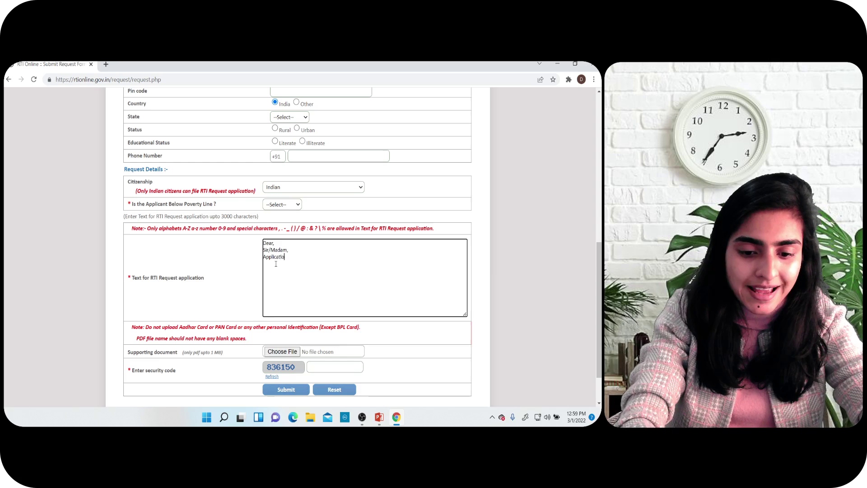
type("n for ")
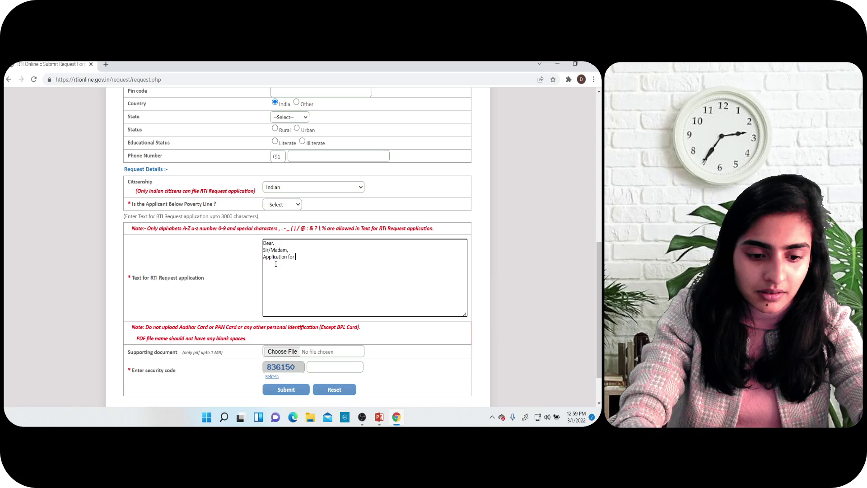
type("CERcert")
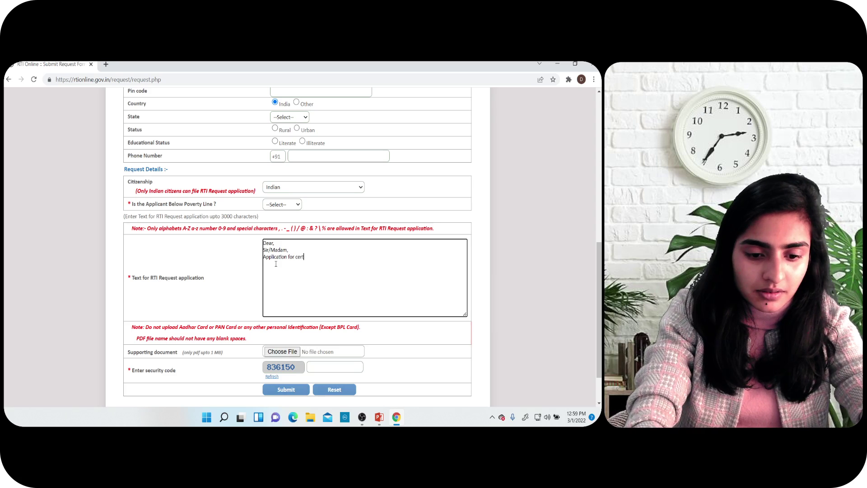
type("id")
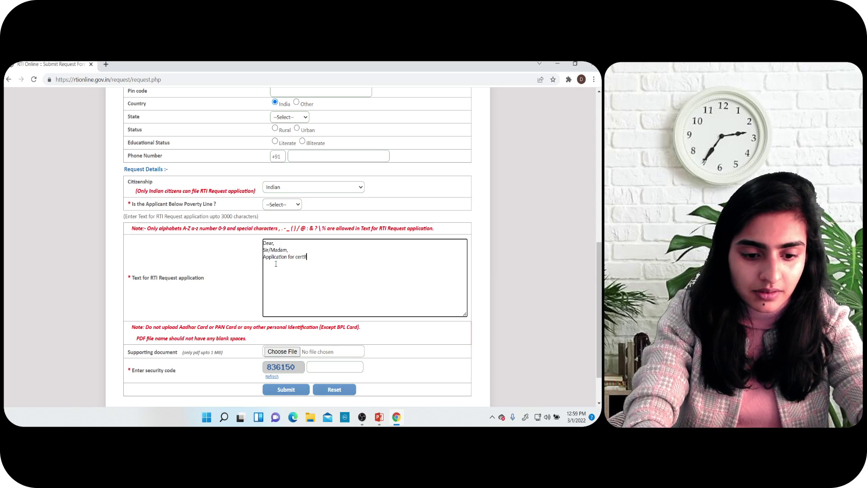
type("fied copi")
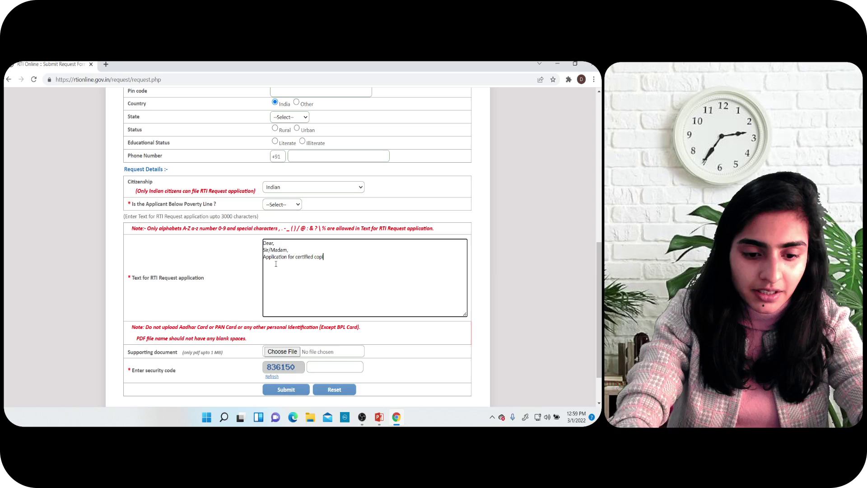
type("es fo")
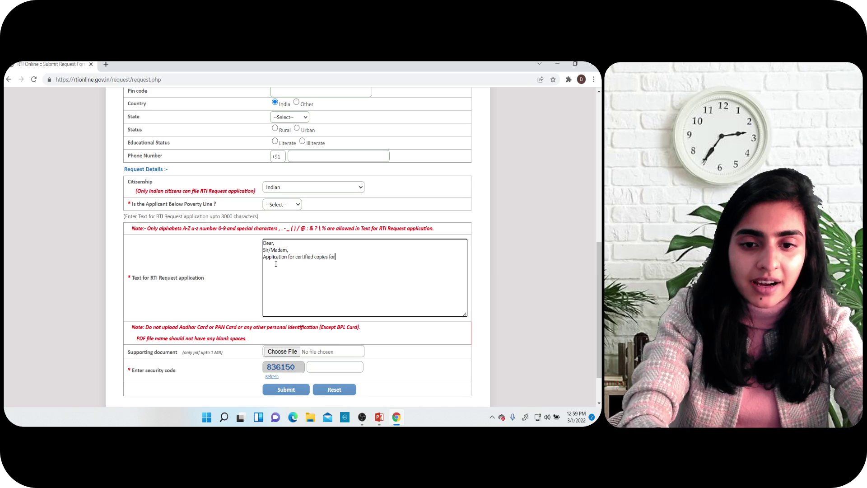
type("r")
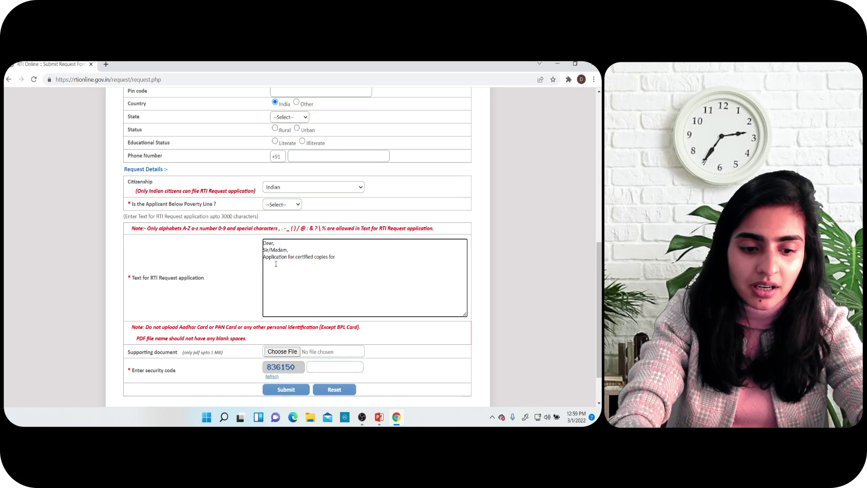
type(" Dec")
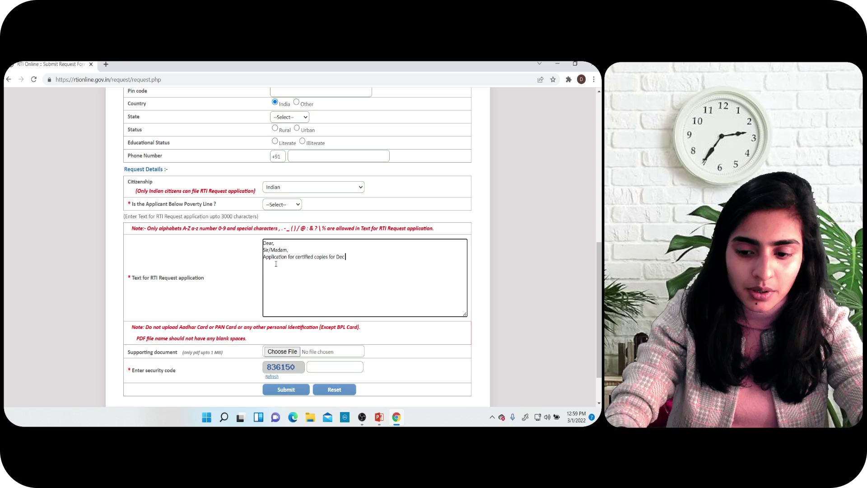
type(" 21 A")
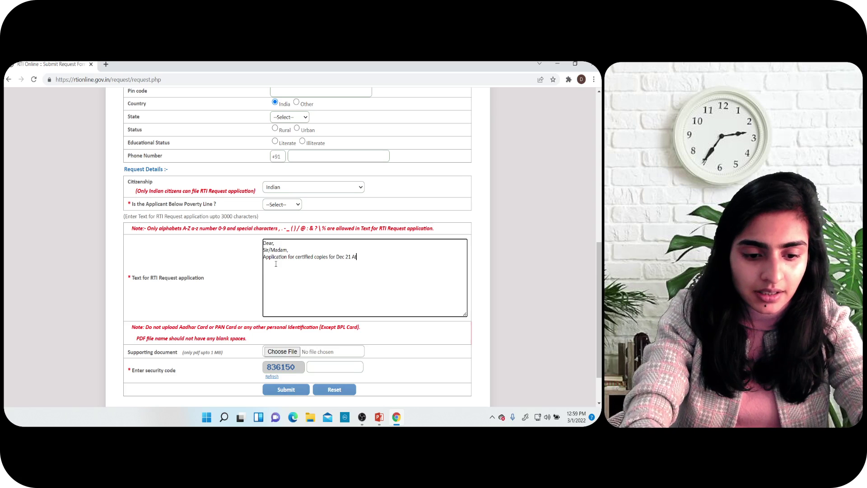
type("ttempt")
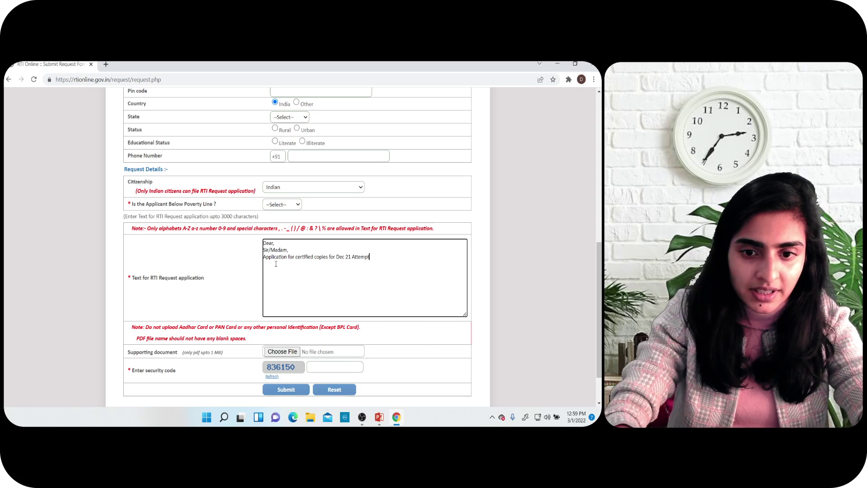
type(".")
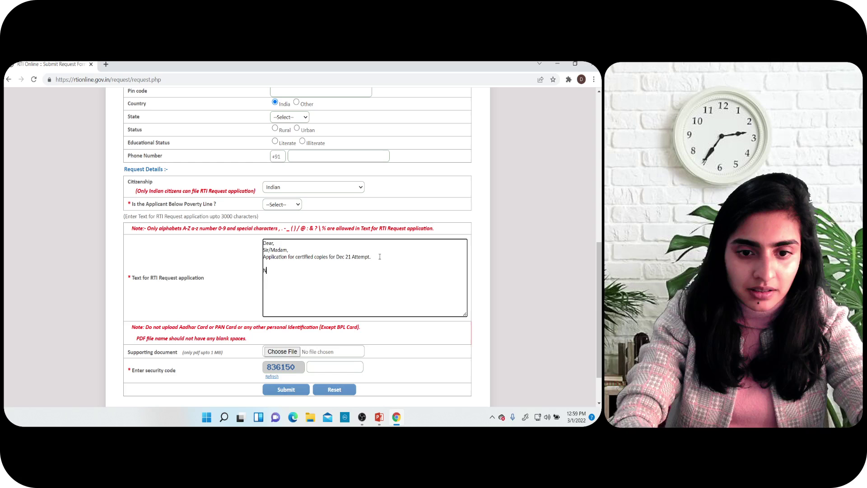
type("e :")
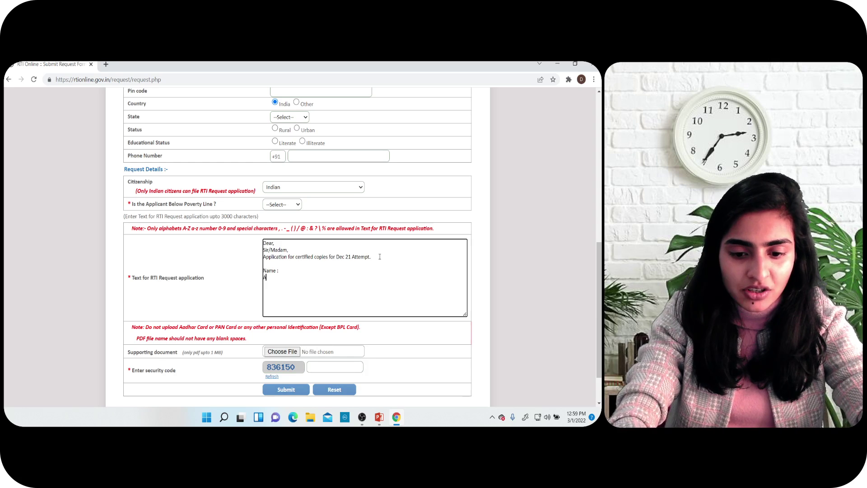
Add 'Attempt:', 'Roll No' and 'Registration Number:' lines, correcting 'Registeration' to 'Registration'
key("BackSpace")
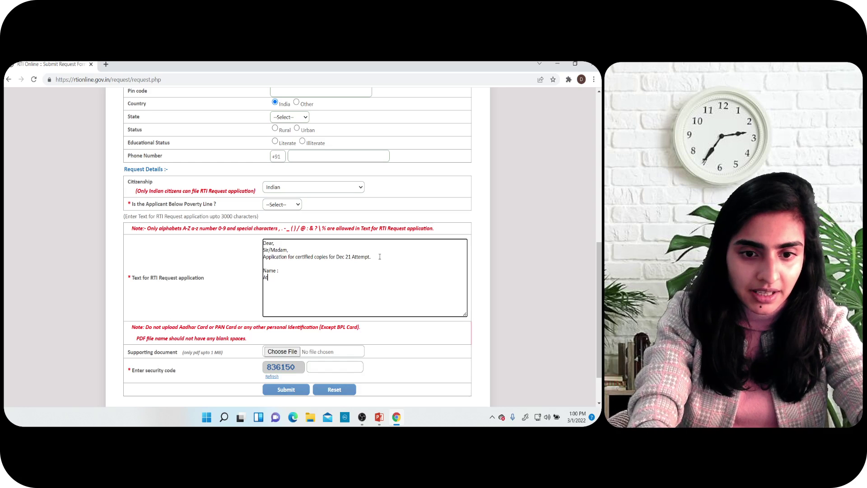
type("tempt")
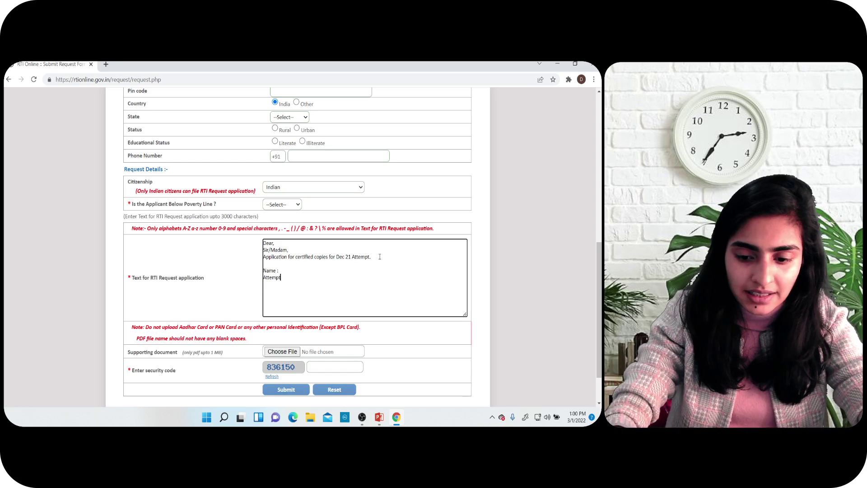
type(": ")
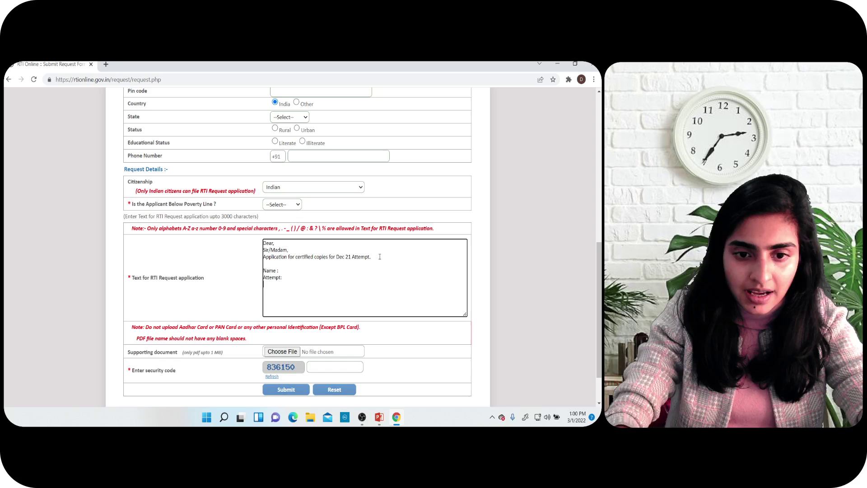
type("Roll")
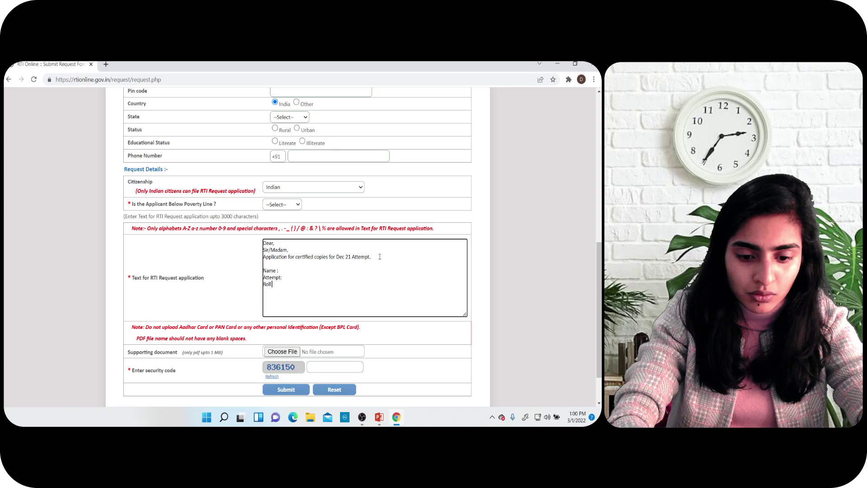
type("o")
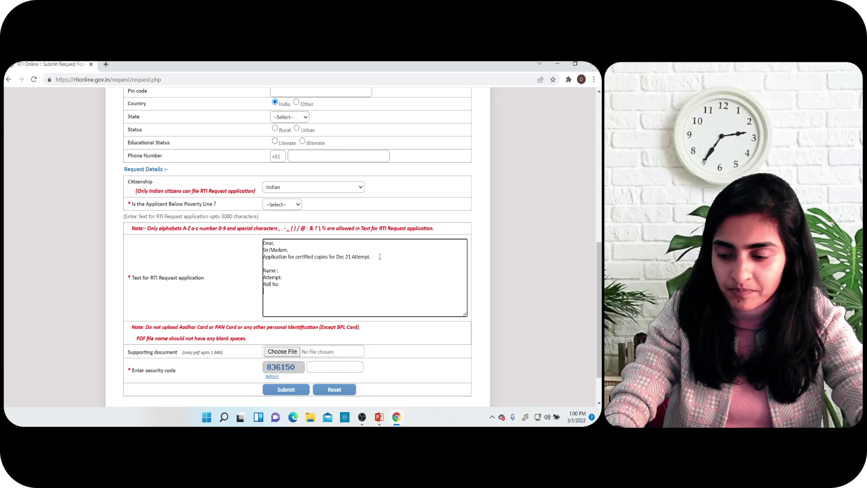
key("Return")
type("Reg")
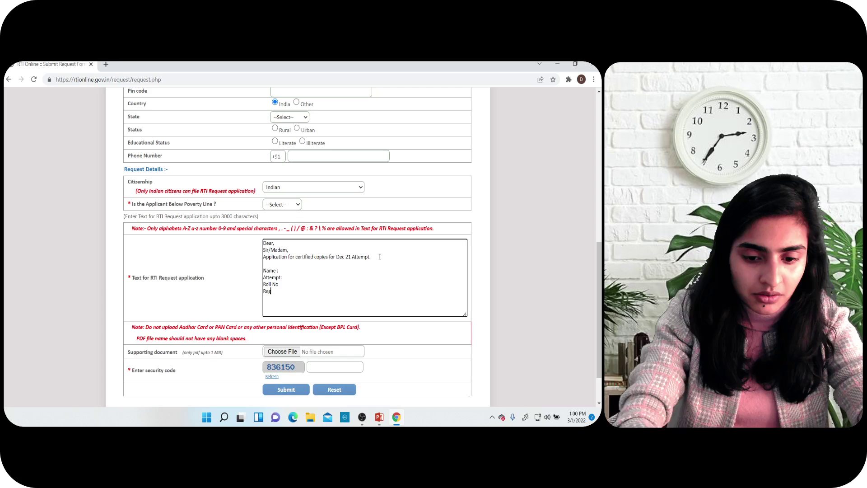
type("isteration")
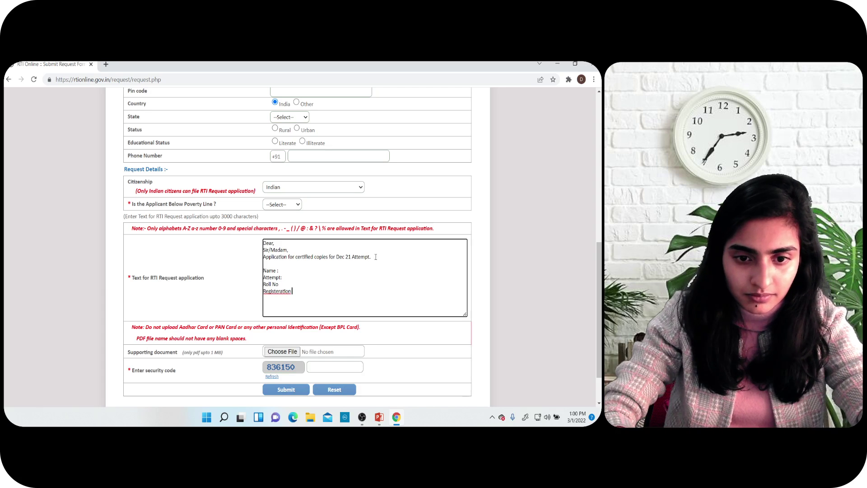
right_click(280, 290)
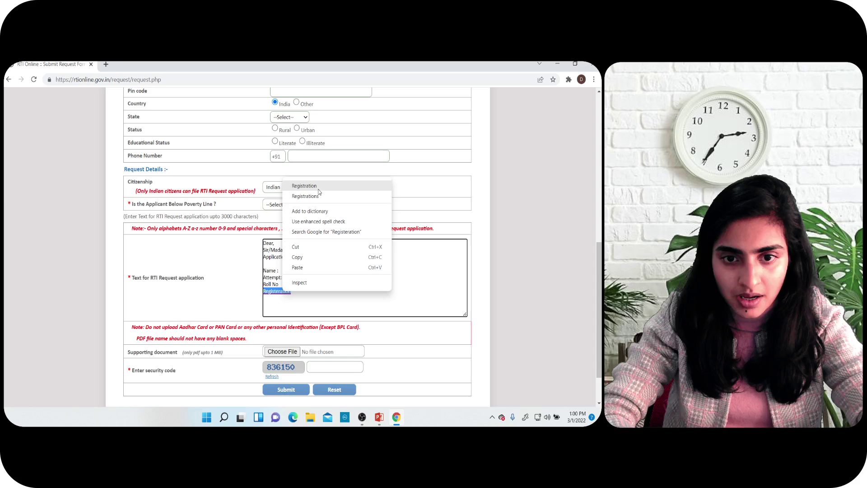
left_click(298, 184)
type("nU")
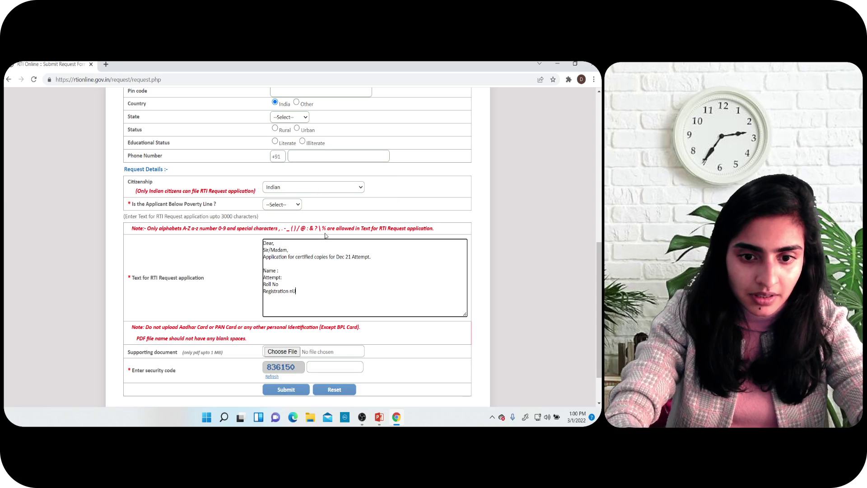
key("BackSpace")
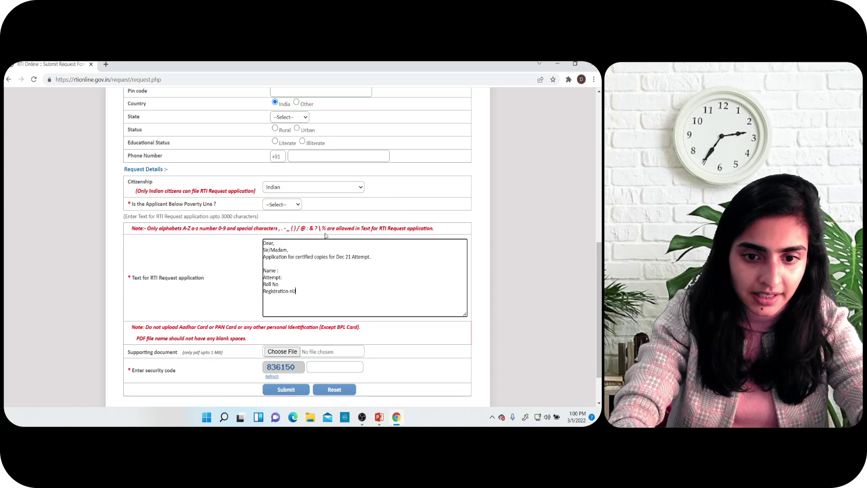
type("u")
key("BackSpace")
key("BackSpace")
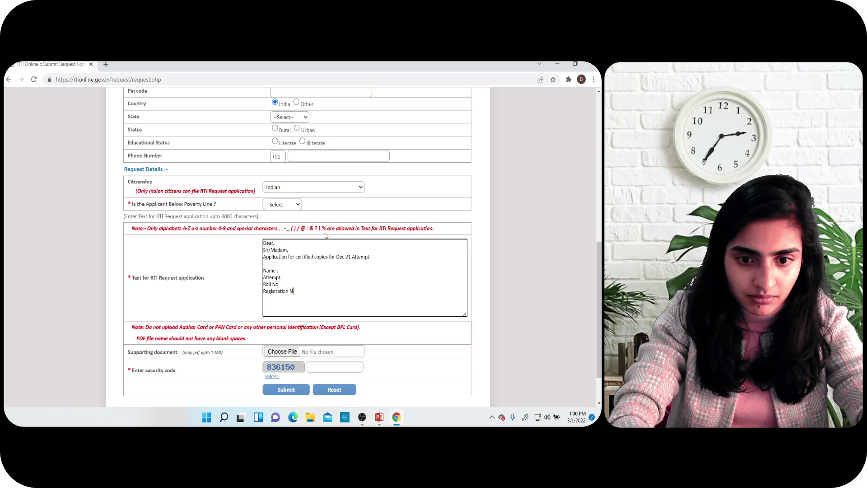
type("Number")
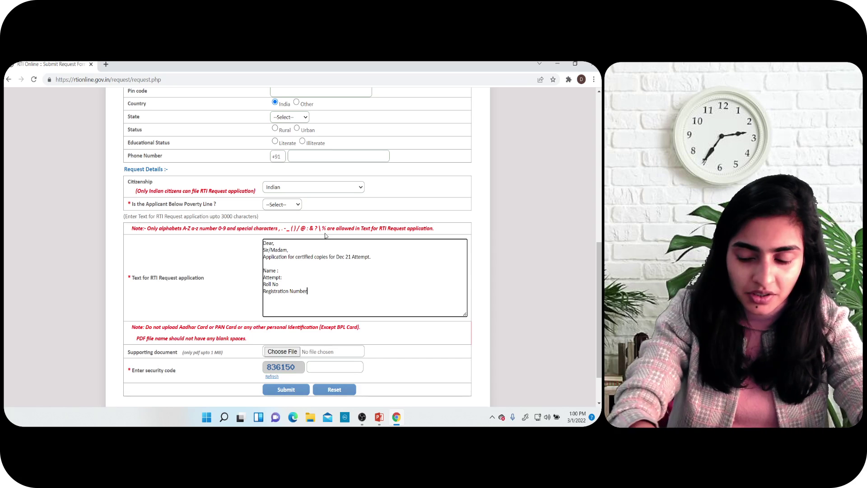
type(":")
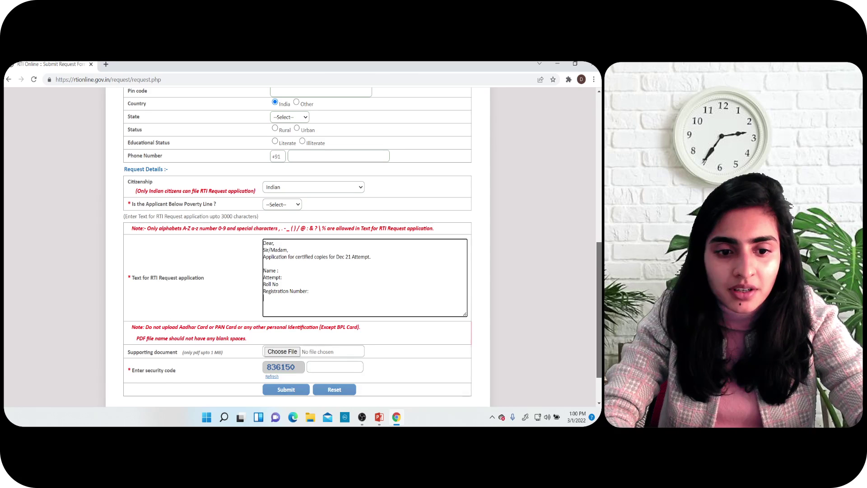
scroll(353, 271, "down", 2)
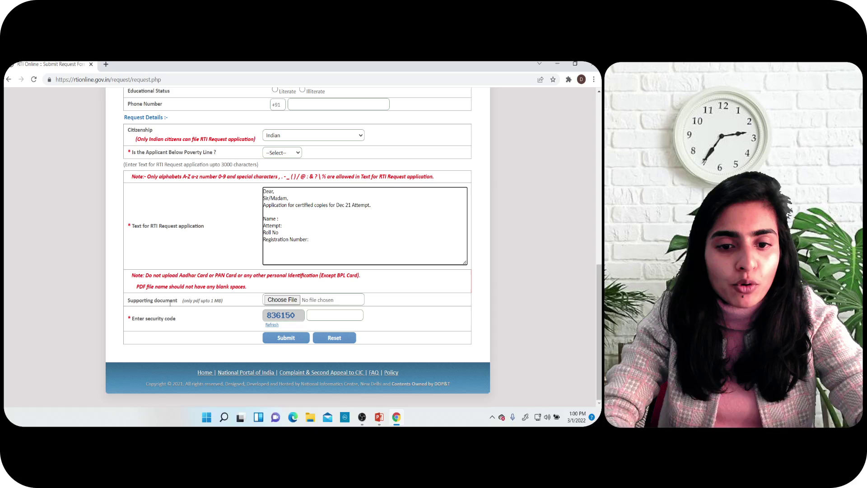
left_click(282, 300)
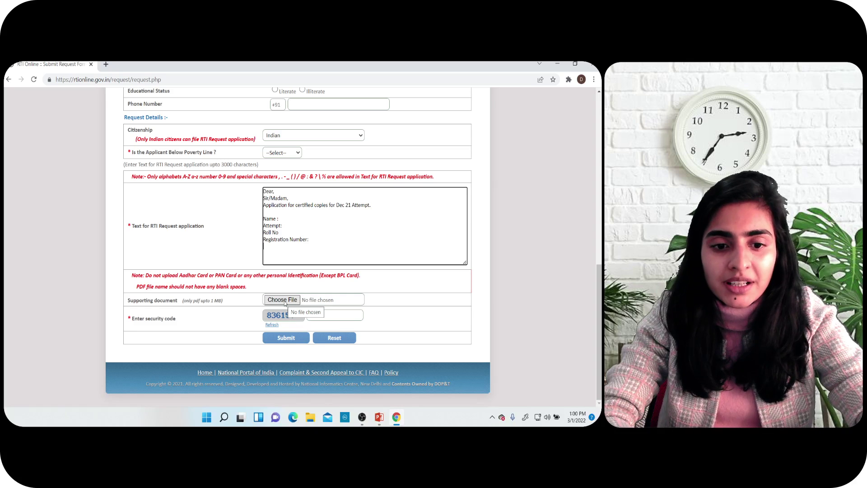
scroll(187, 313, "up", 2)
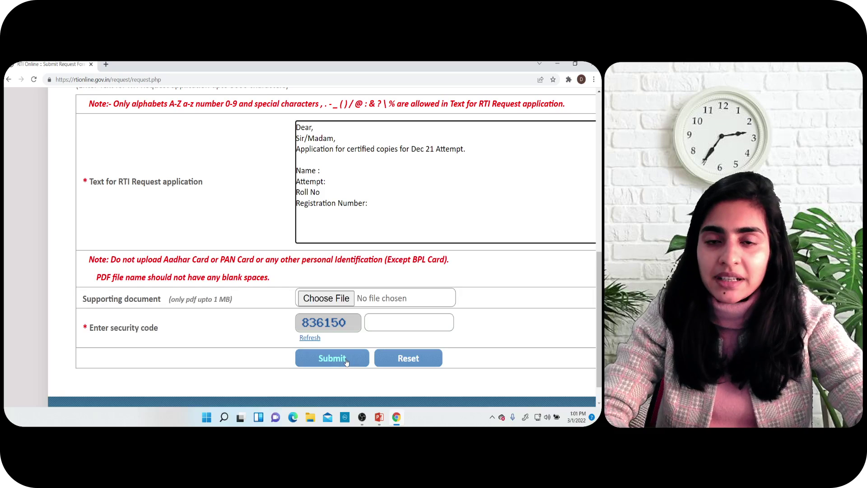
key("ctrl+minus")
key("ctrl+minus")
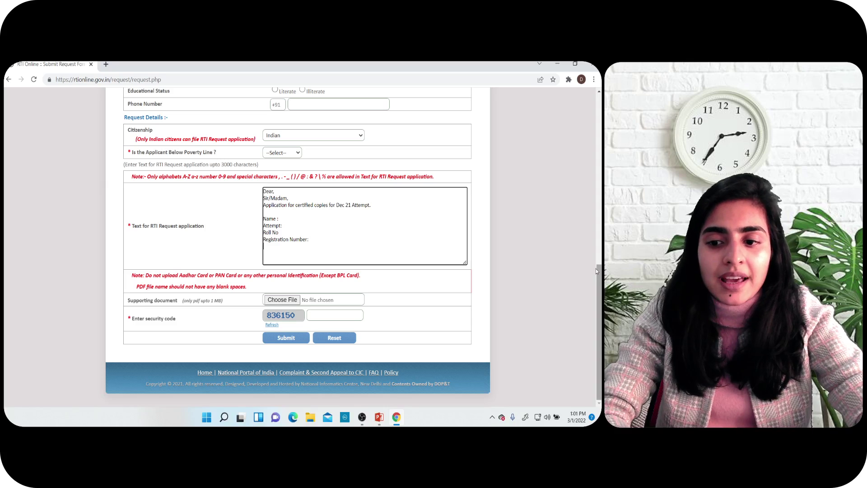
mouse_move(599, 296)
left_mouse_down()
mouse_move(599, 136)
mouse_move(599, 291)
left_mouse_up()
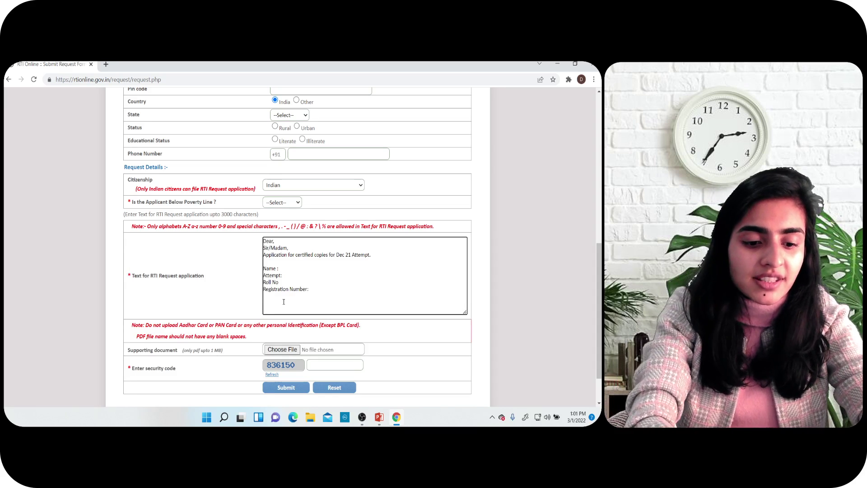
type("Sub")
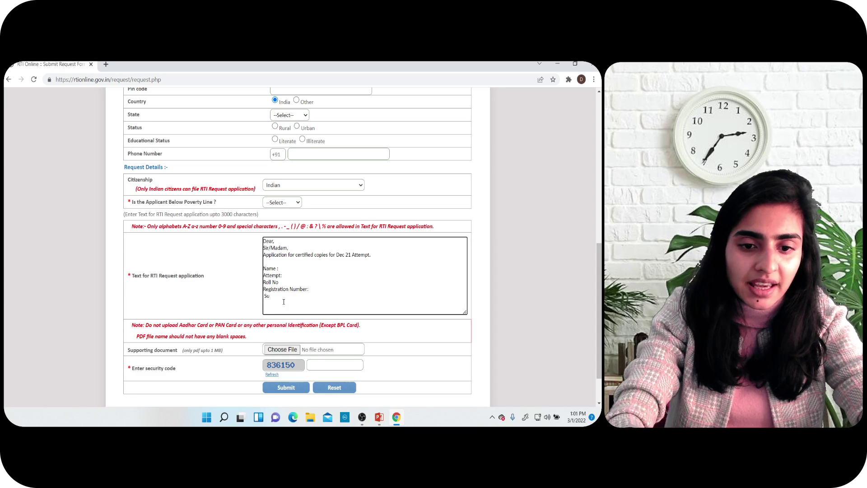
Add a 'Subjects :' line below Registration Number, fixing the typo
key("BackSpace")
key("BackSpace")
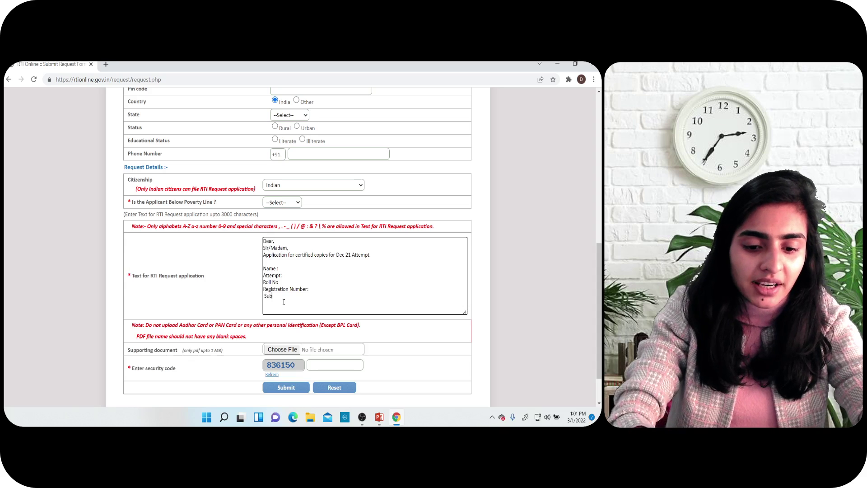
type("ubjects :")
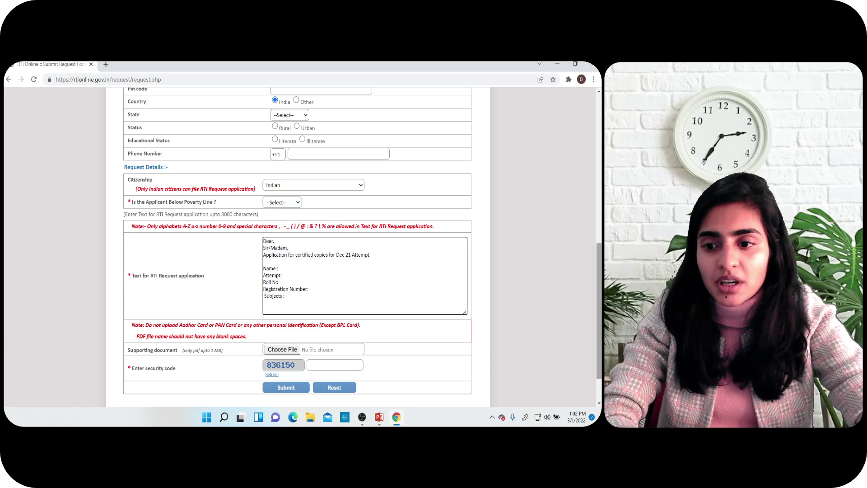
scroll(576, 153, "up", 10)
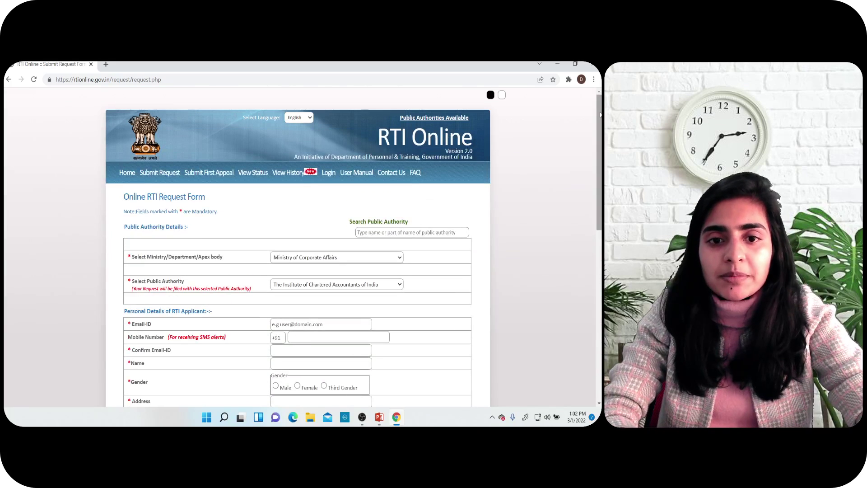